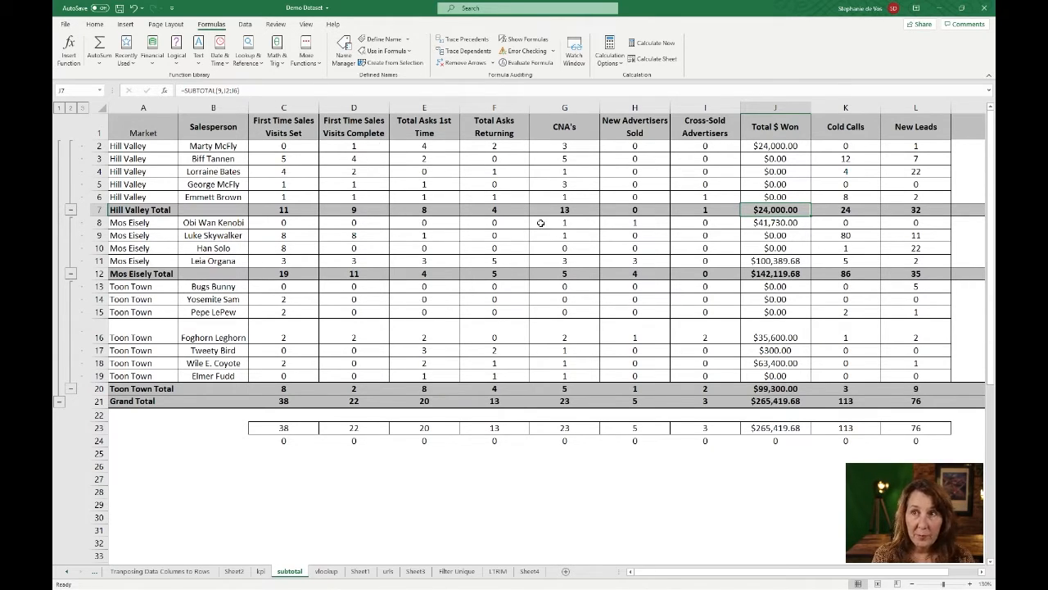
- Check the range referenced by the Hill Valley Total formula under Total $ Won and trace its precedents
key(F2)
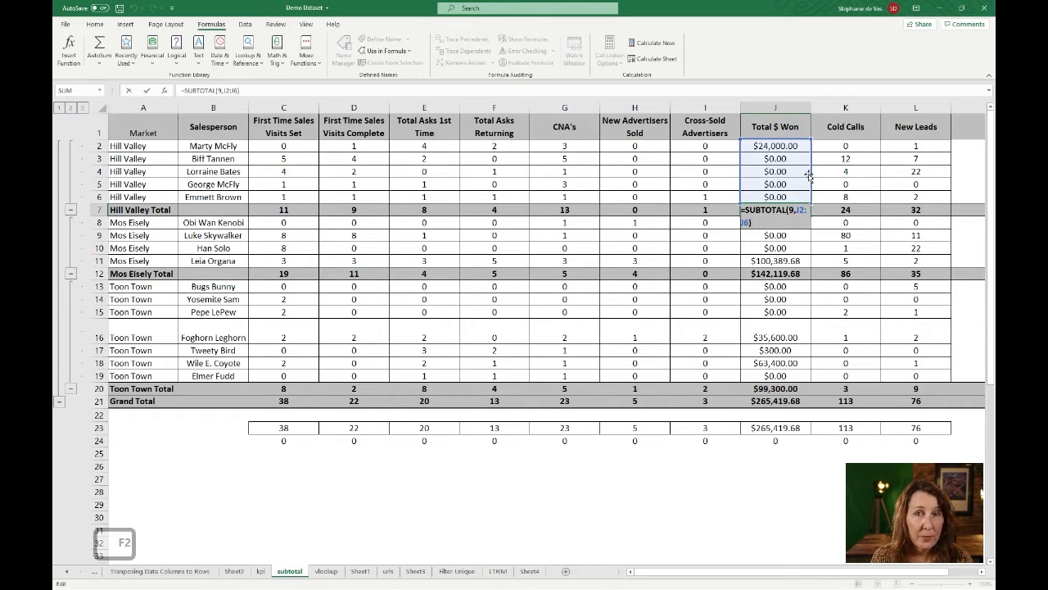
key(Escape)
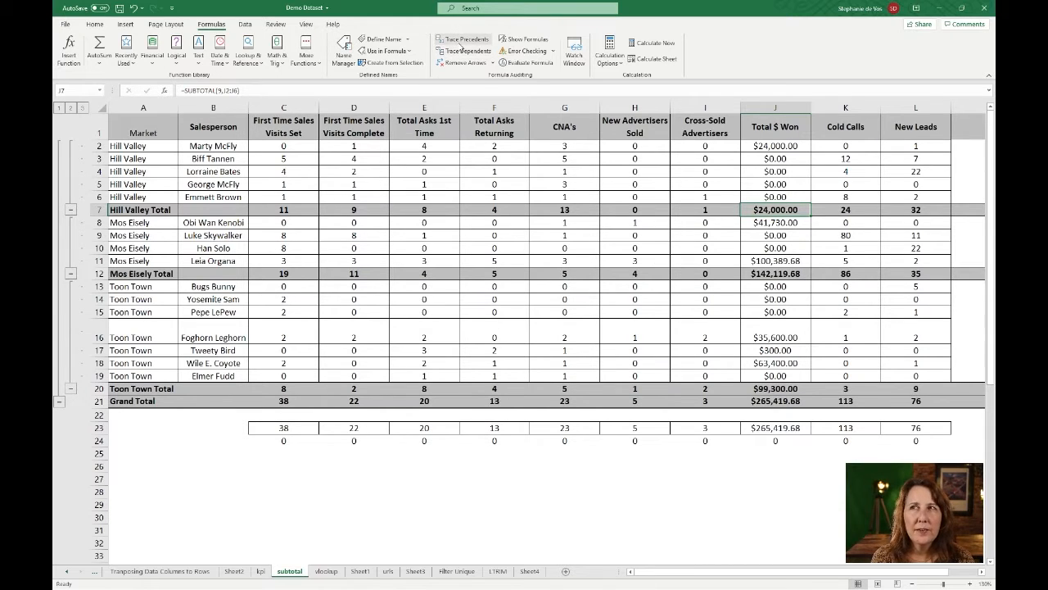
click(461, 41)
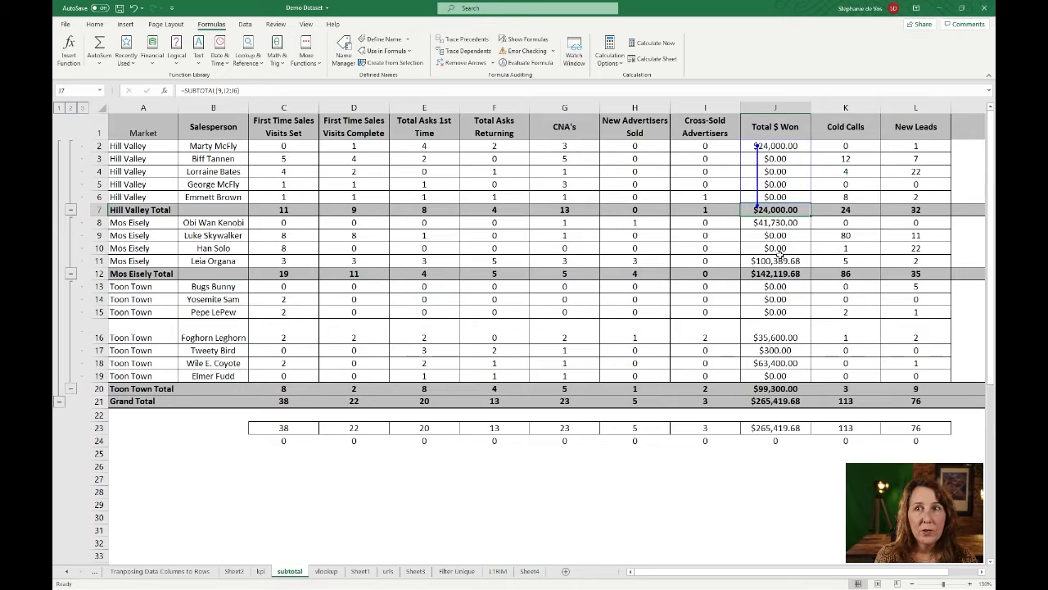
- Trace precedents of the Toon Town Total for Total Asks 1st Time, and two precedent levels of the Grand Total for Total Asks Returning
click(428, 386)
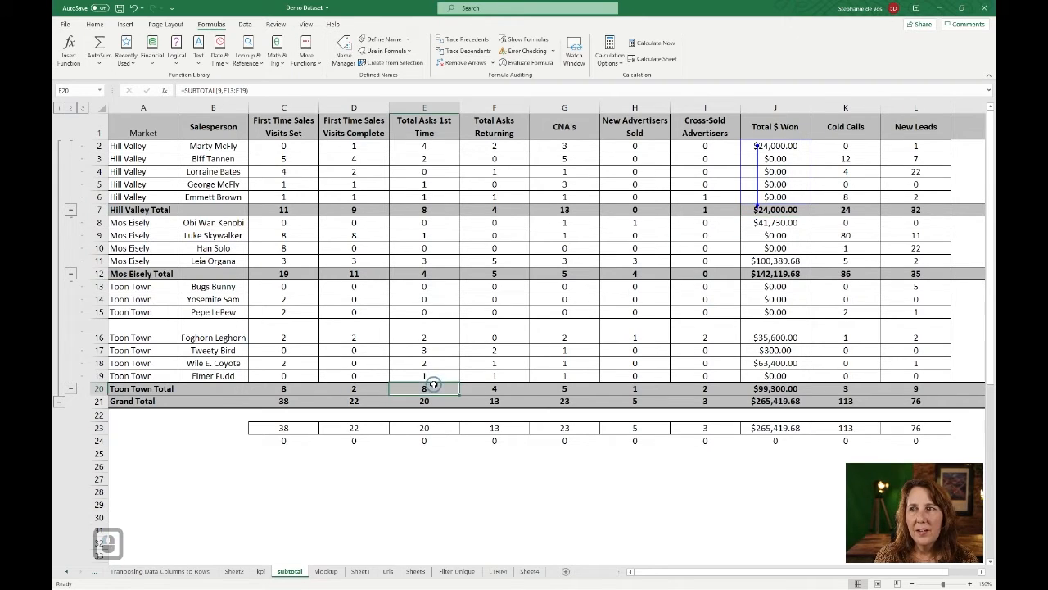
click(475, 40)
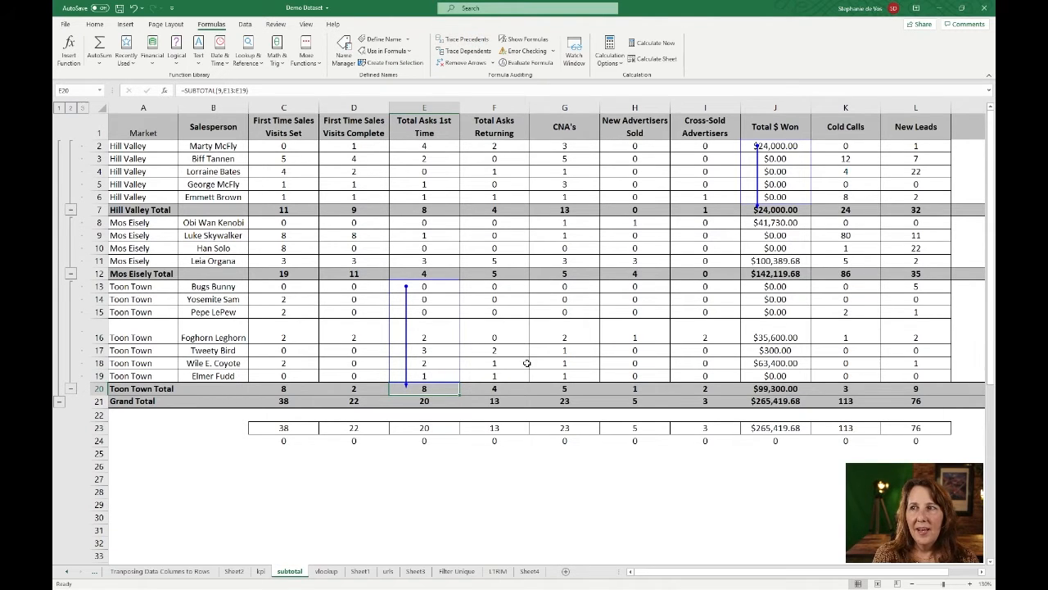
click(495, 401)
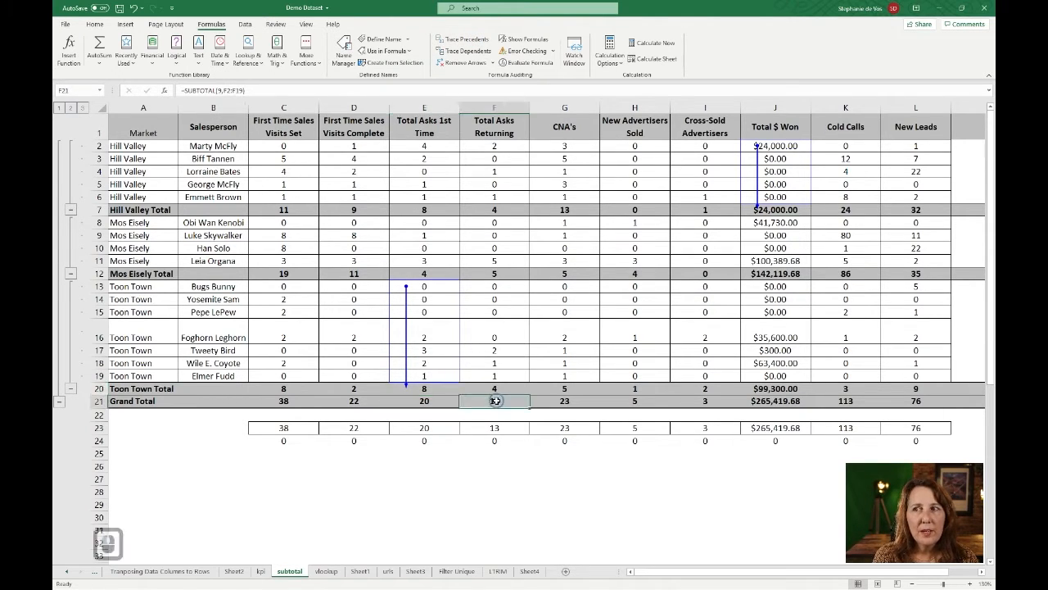
click(464, 39)
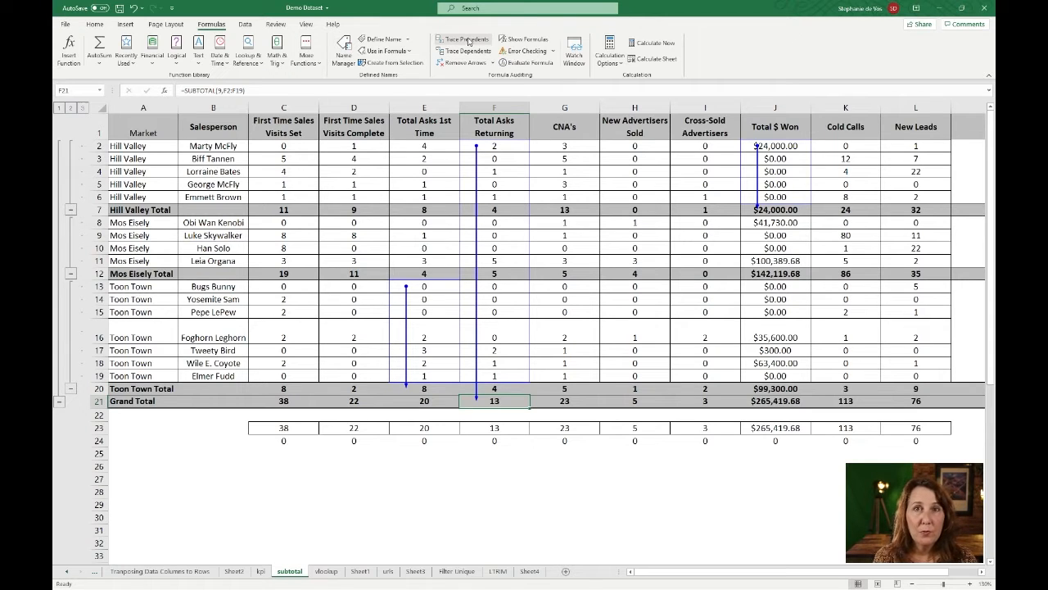
click(469, 41)
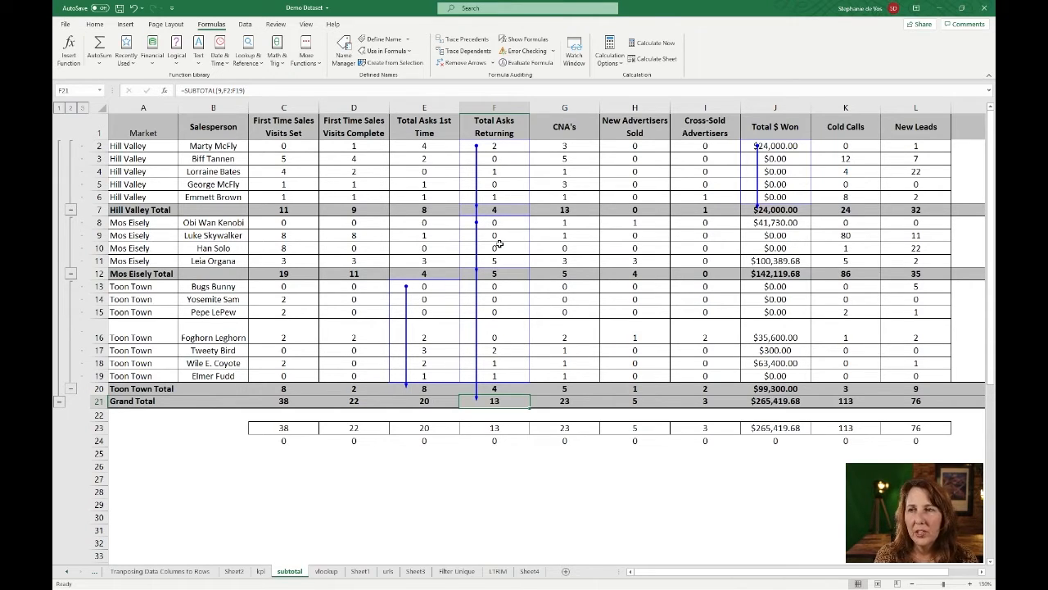
- Trace the dependents of the CNA's Grand Total and inspect the formula in the dependent cell G24
click(568, 402)
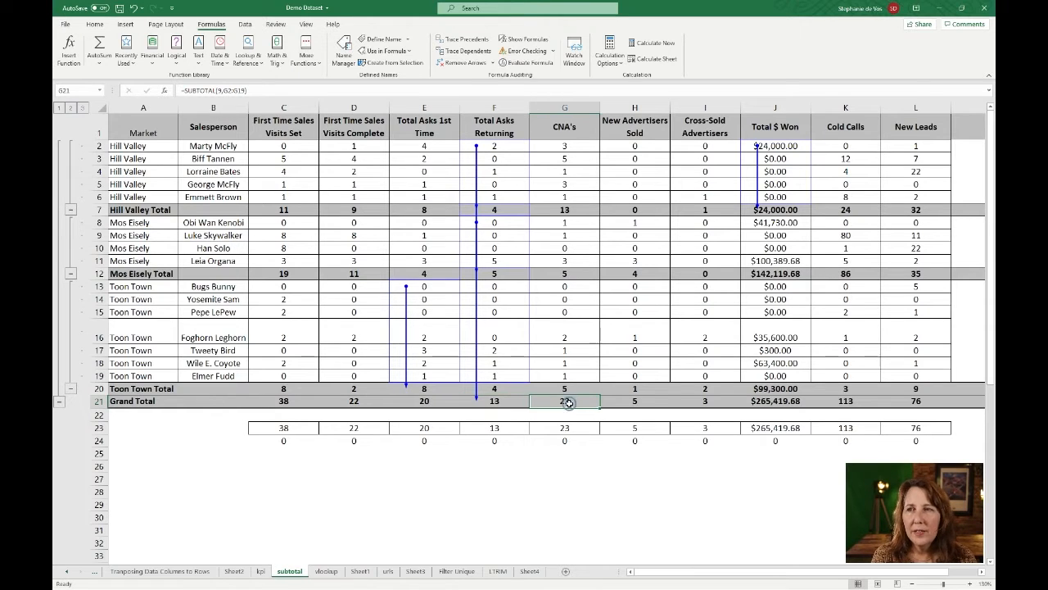
click(478, 53)
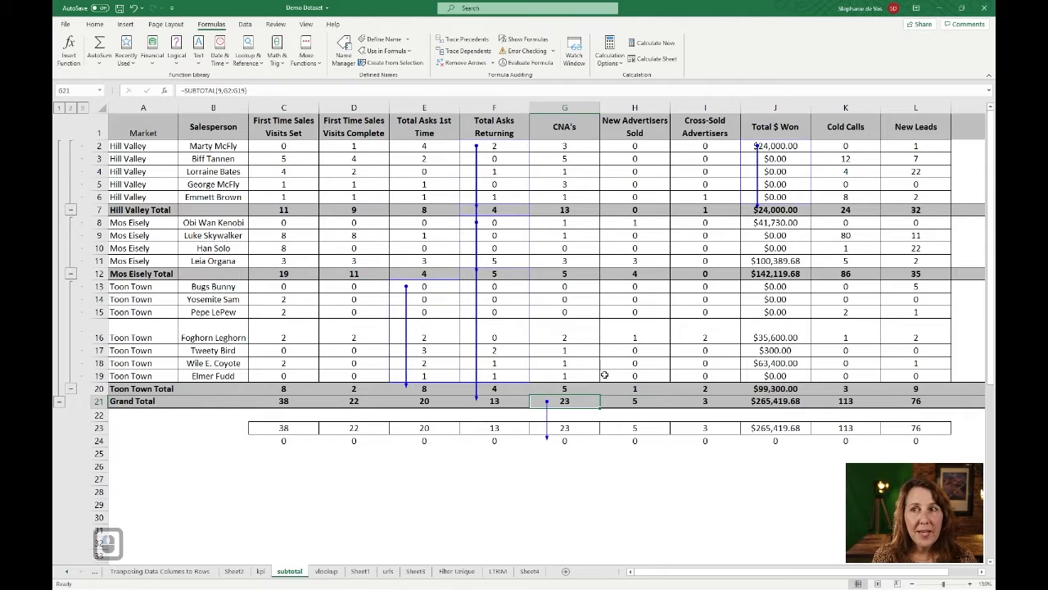
click(564, 441)
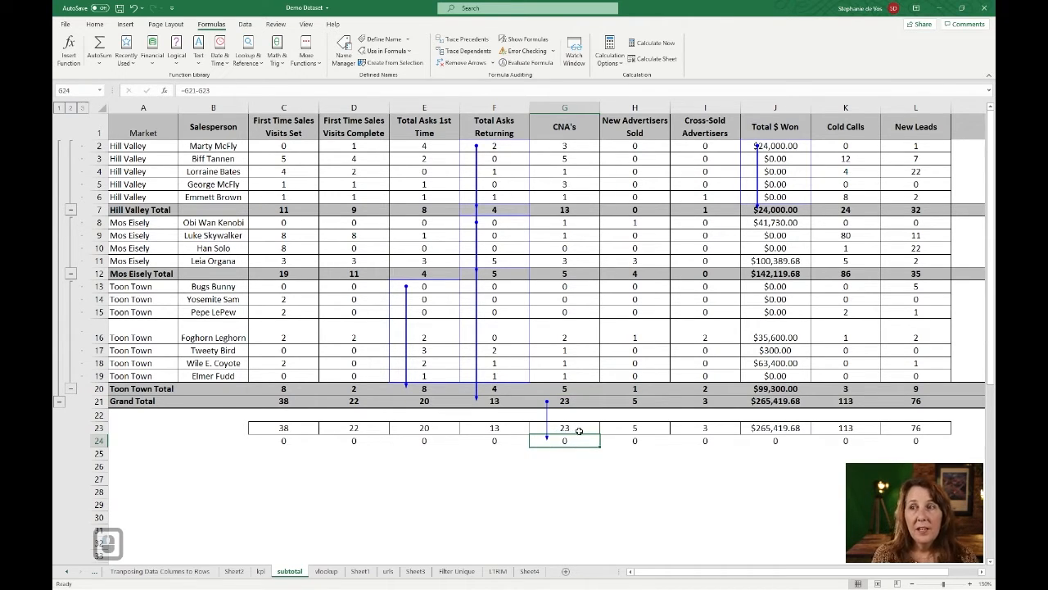
- Trace two levels of precedents for the check formula in H24, and inspect the external-workbook formula in H23
click(631, 443)
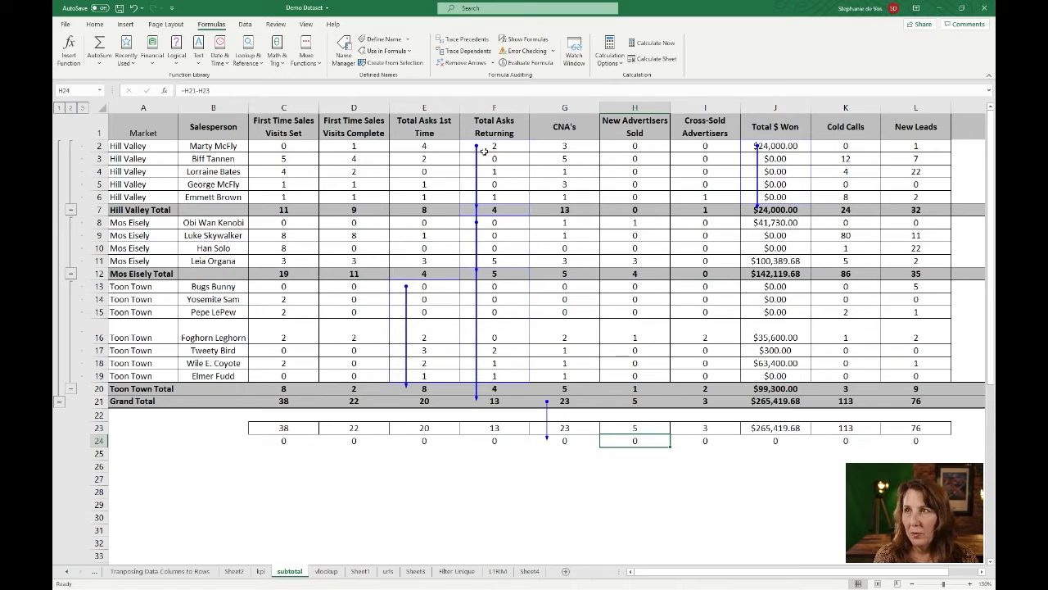
click(461, 41)
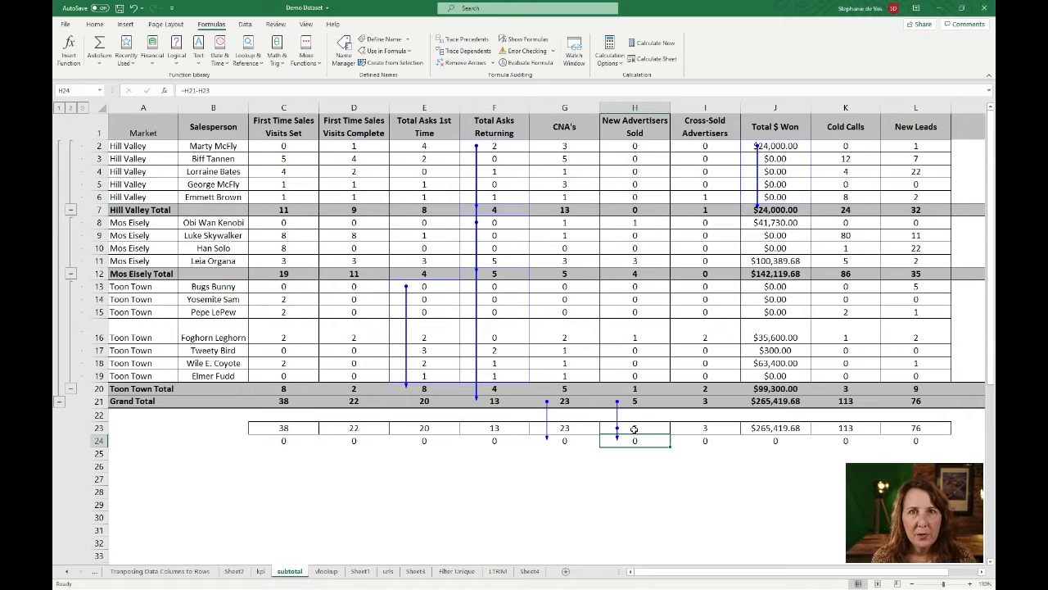
click(472, 40)
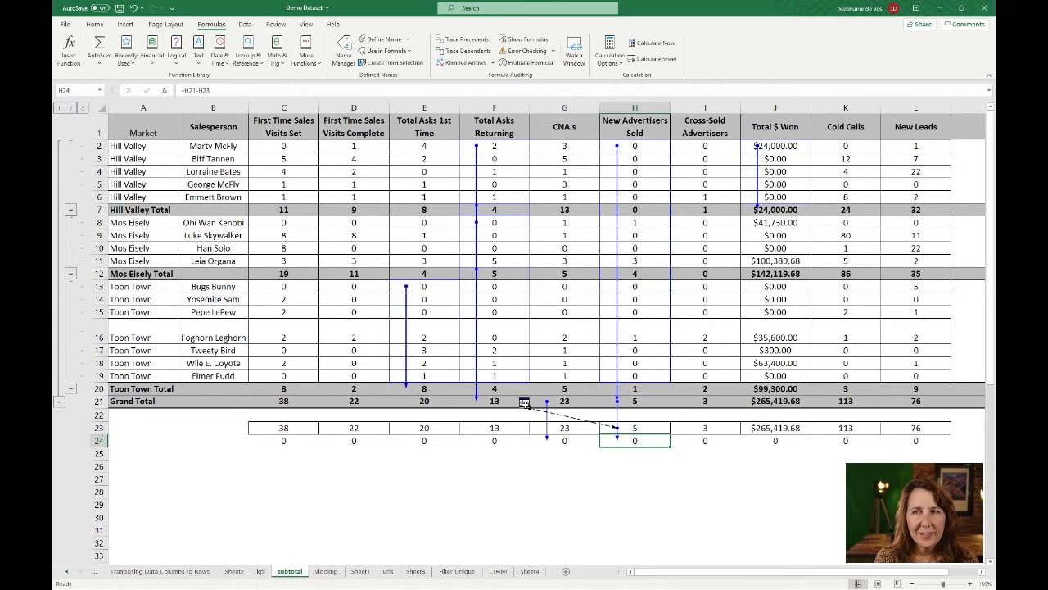
click(637, 426)
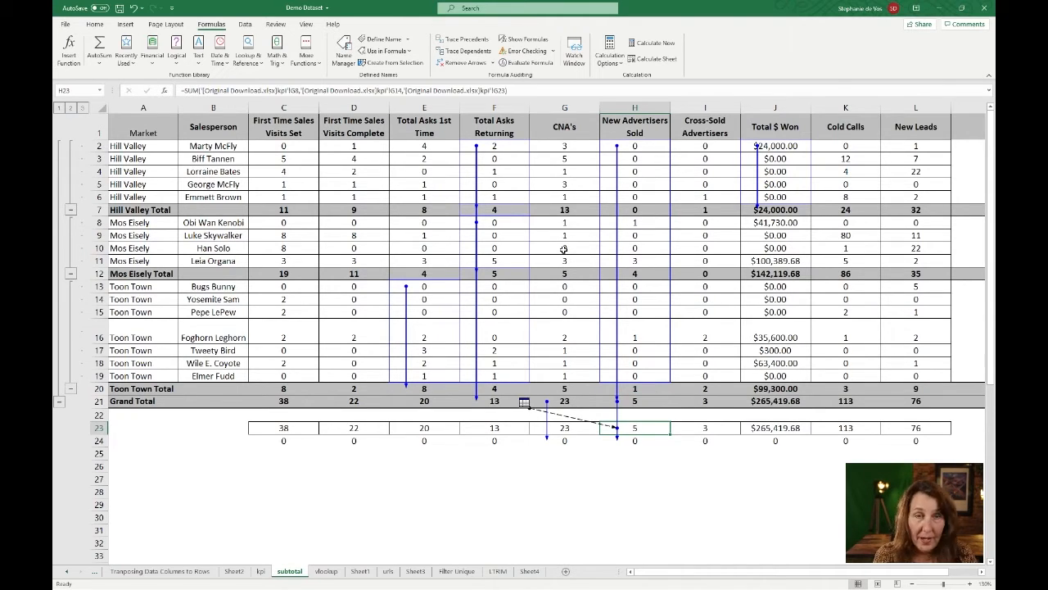
- Find all cells containing .xls and enlarge the search dialog to show the complete list with formulas
key(ctrl+f)
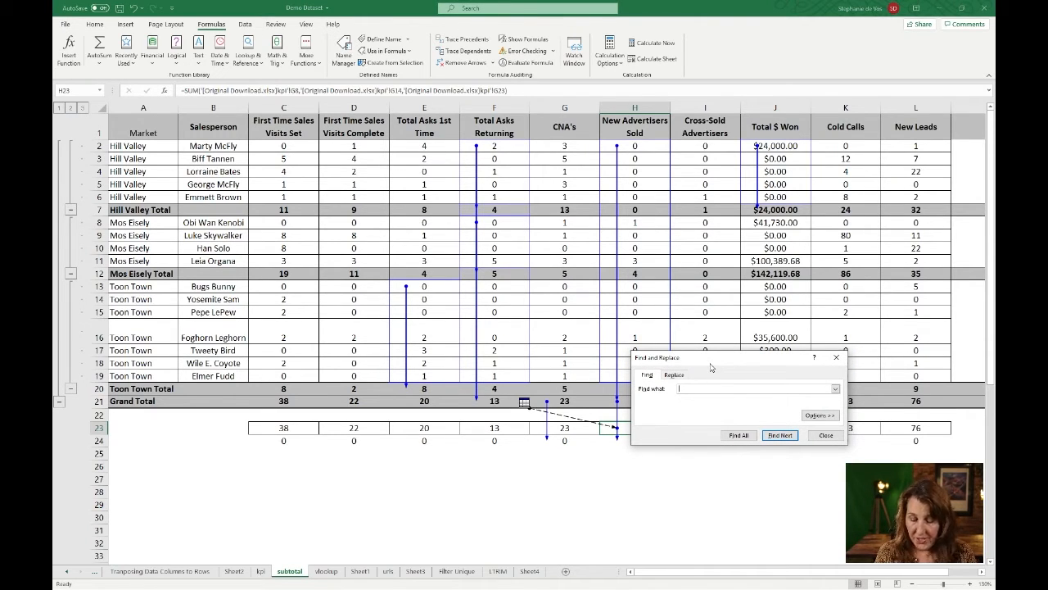
text(.xls)
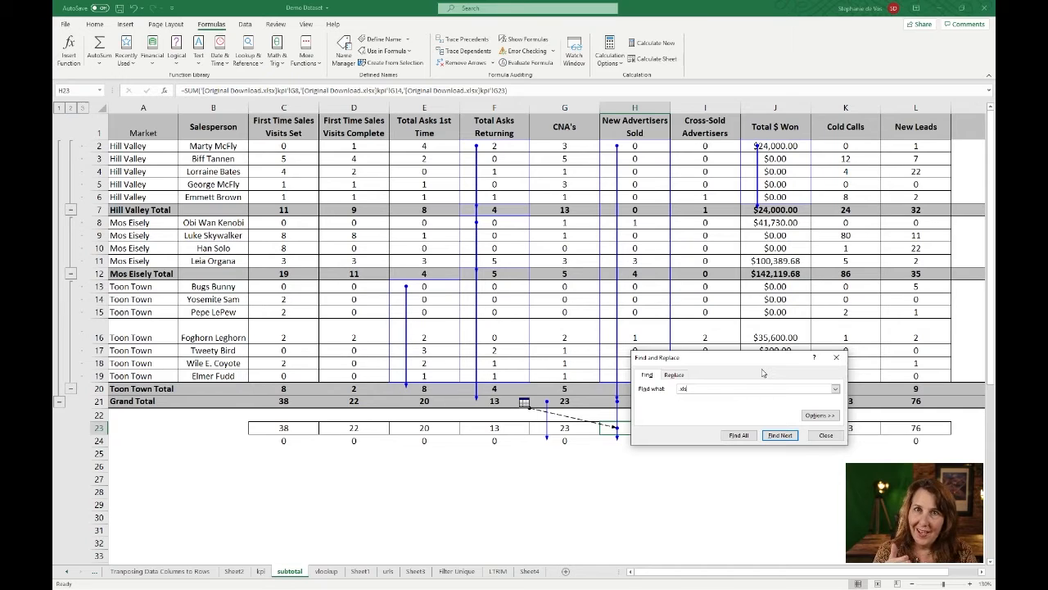
click(739, 435)
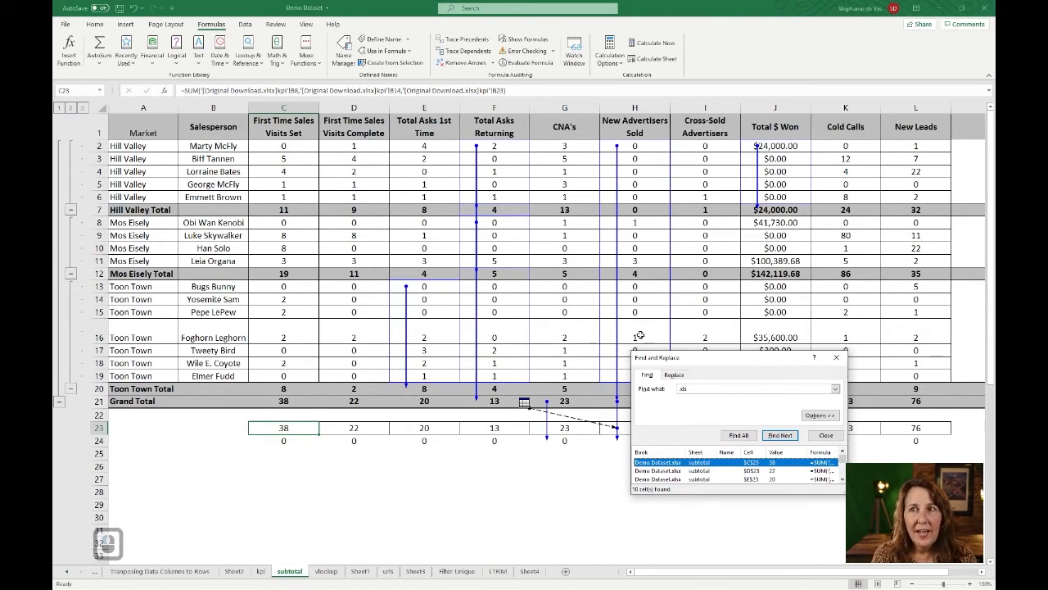
drag(633, 356, 287, 105)
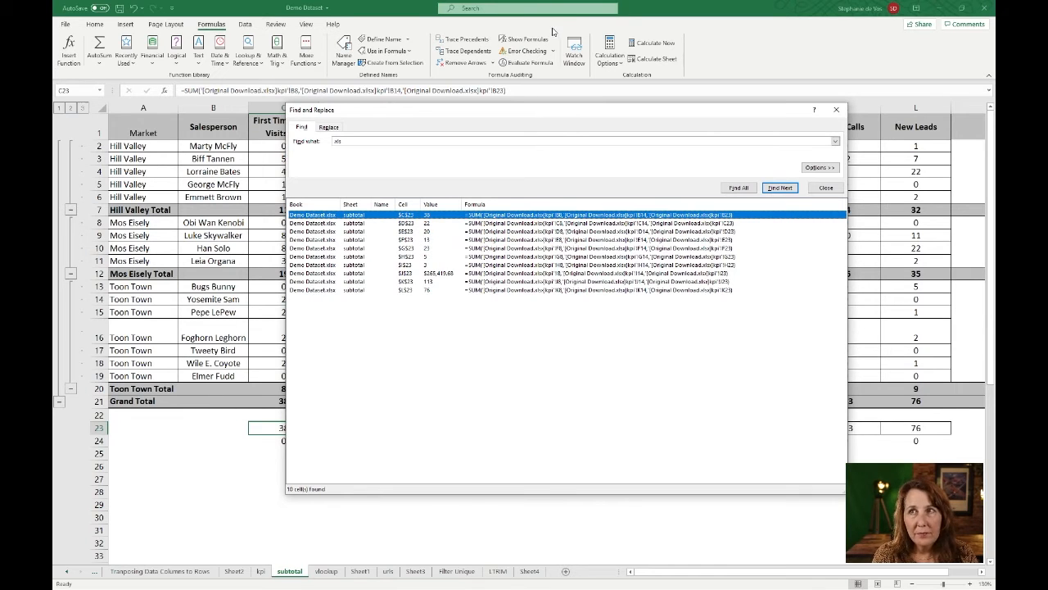
- Switch to the Original Download workbook to view the source data behind the external links
click(392, 9)
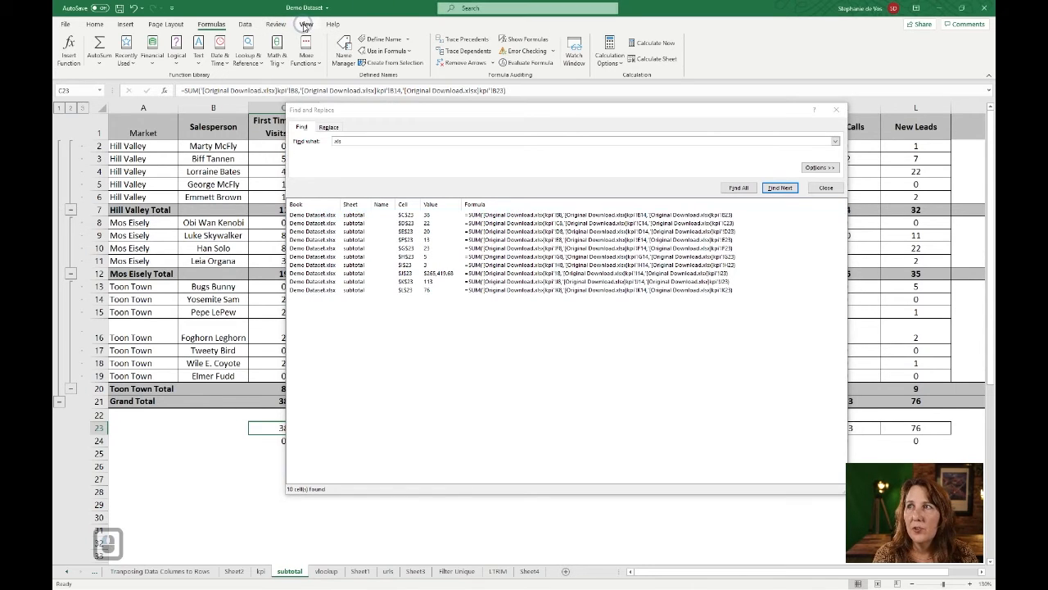
click(305, 24)
click(649, 53)
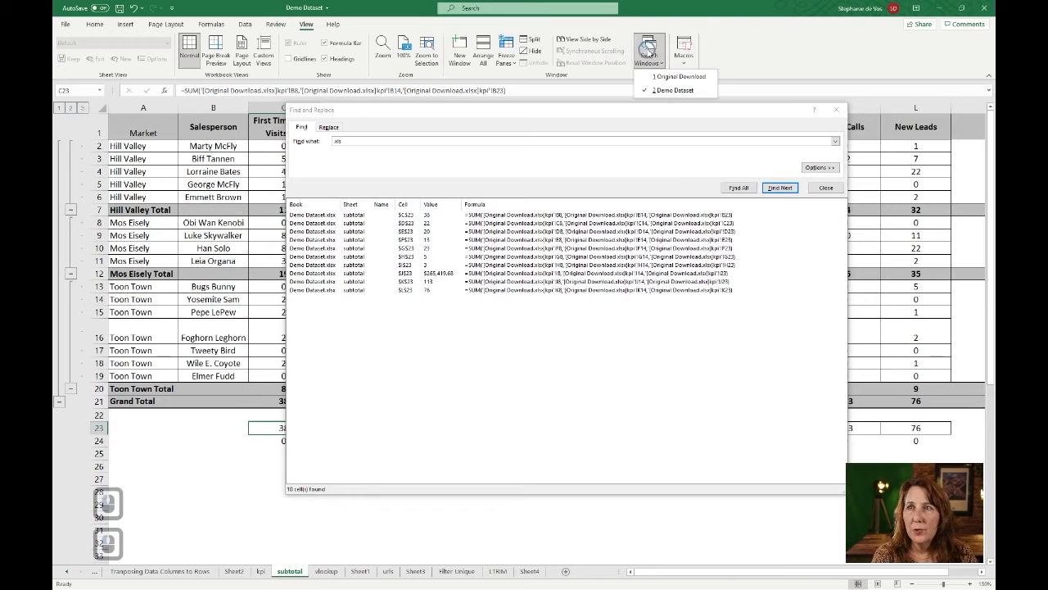
click(659, 75)
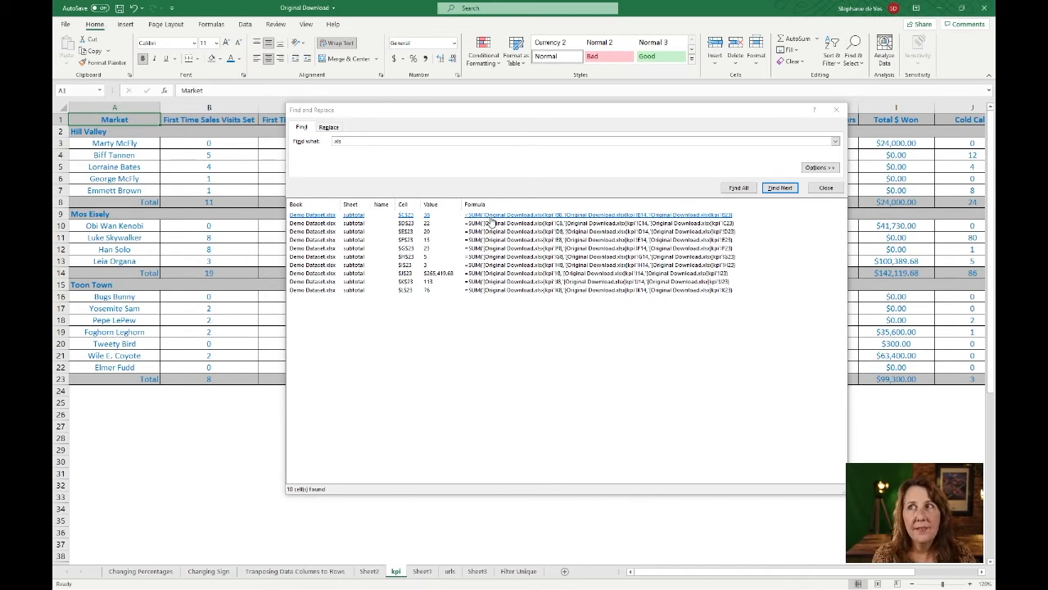
- Return to the Demo Dataset workbook and close the Find and Replace dialog
click(305, 24)
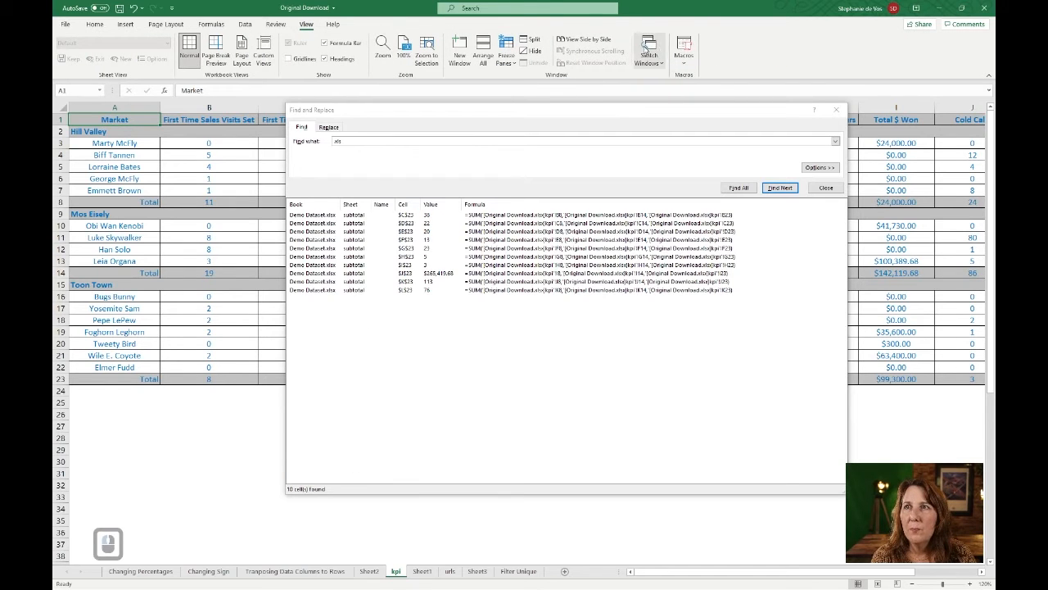
click(648, 51)
click(688, 89)
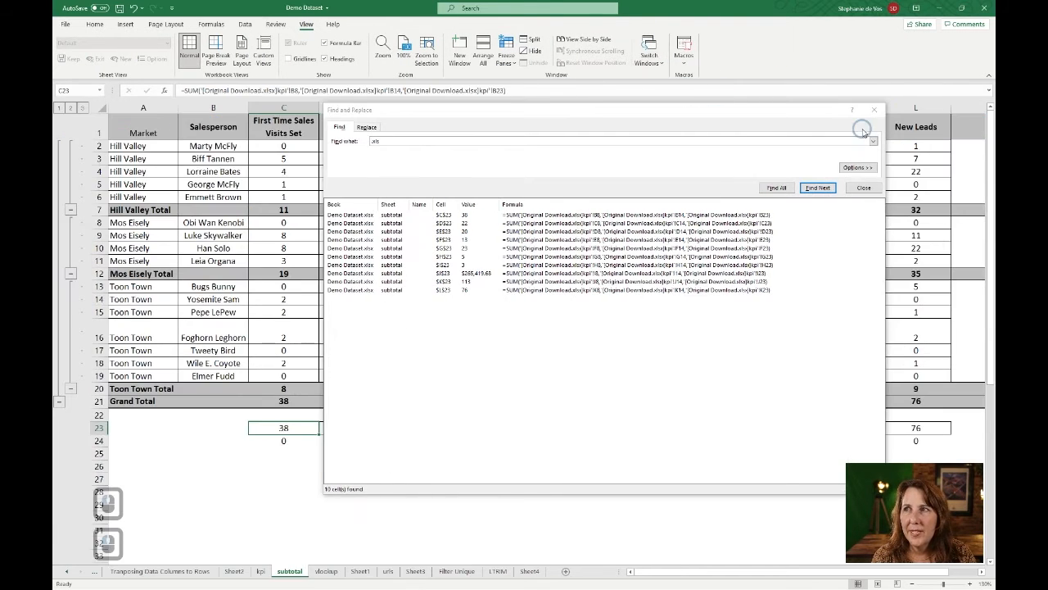
click(873, 109)
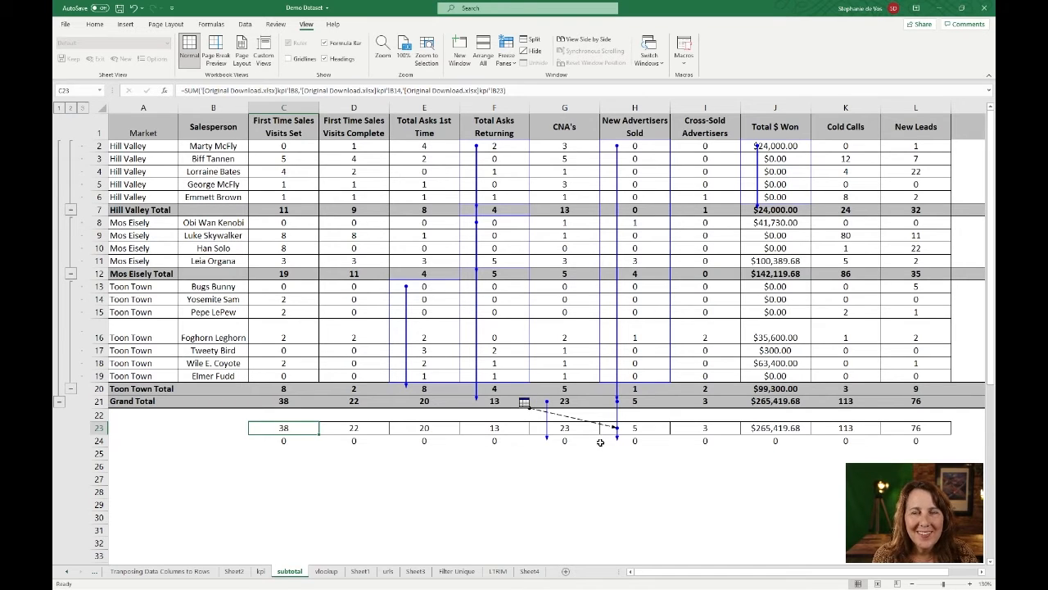
- Trace both the precedents and the dependents of the external-link total in cell J23
click(750, 430)
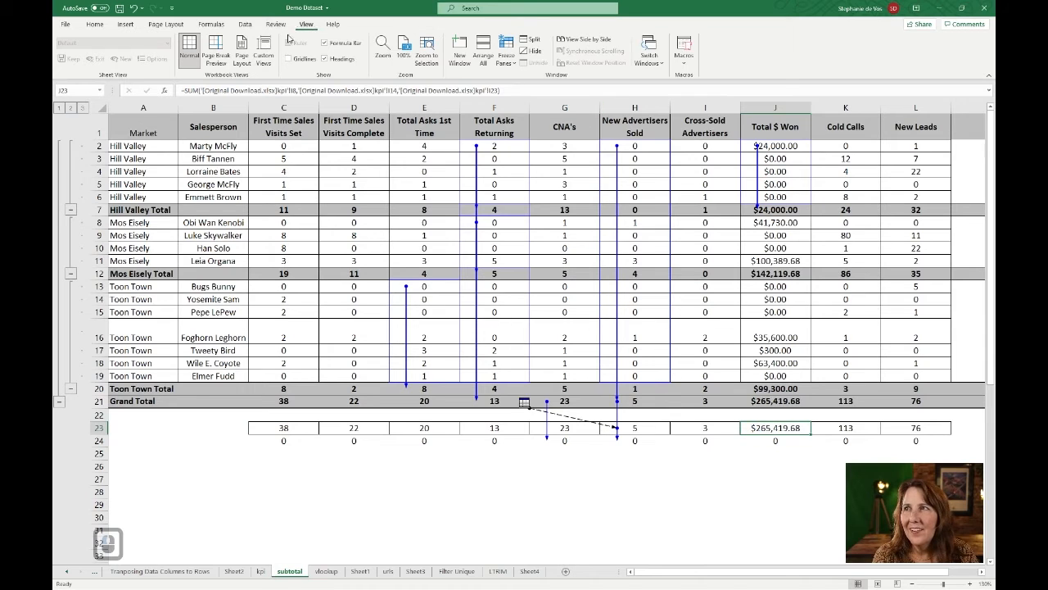
click(211, 24)
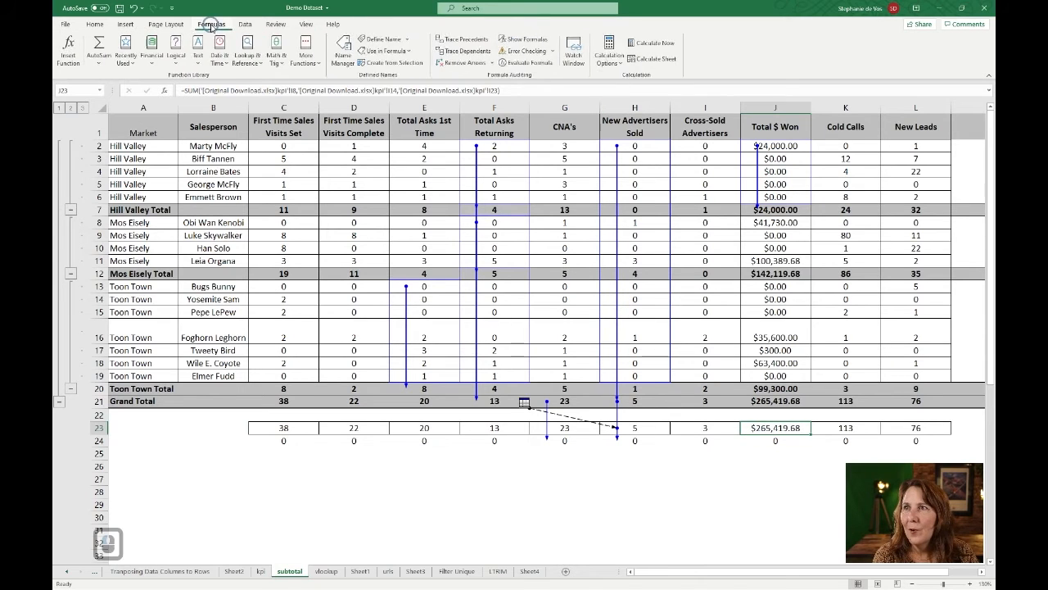
click(478, 39)
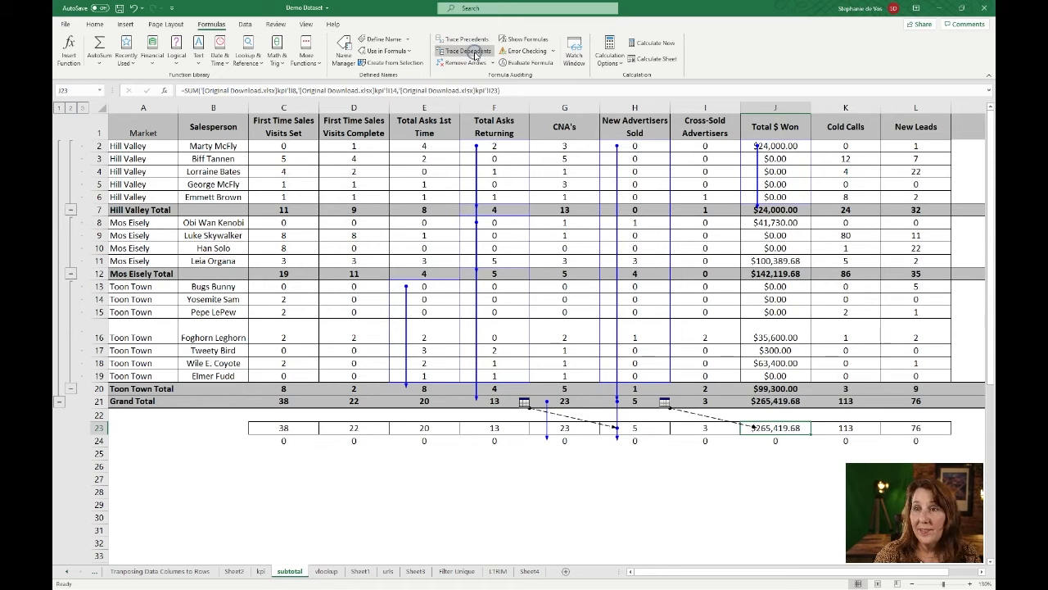
click(473, 53)
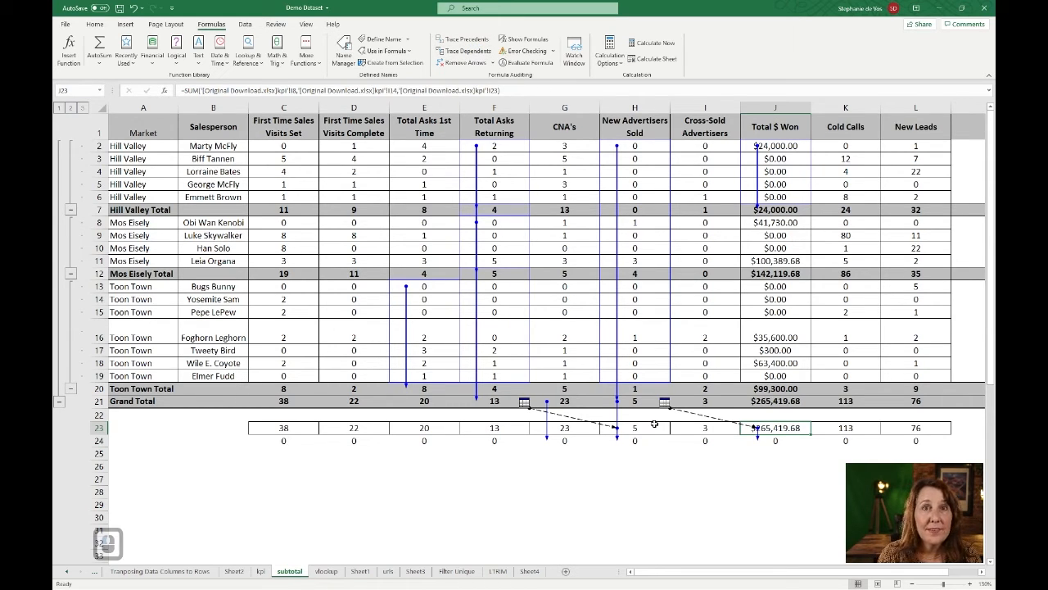
- Trace the dependents of the Grand Total for First Time Sales Visits Set in cell C21
click(285, 427)
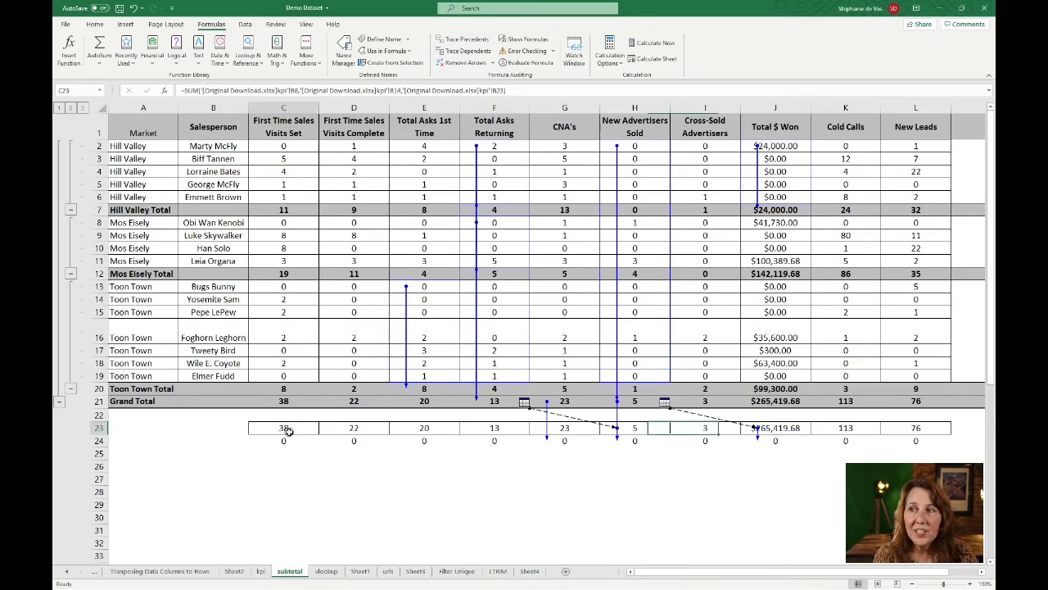
click(283, 400)
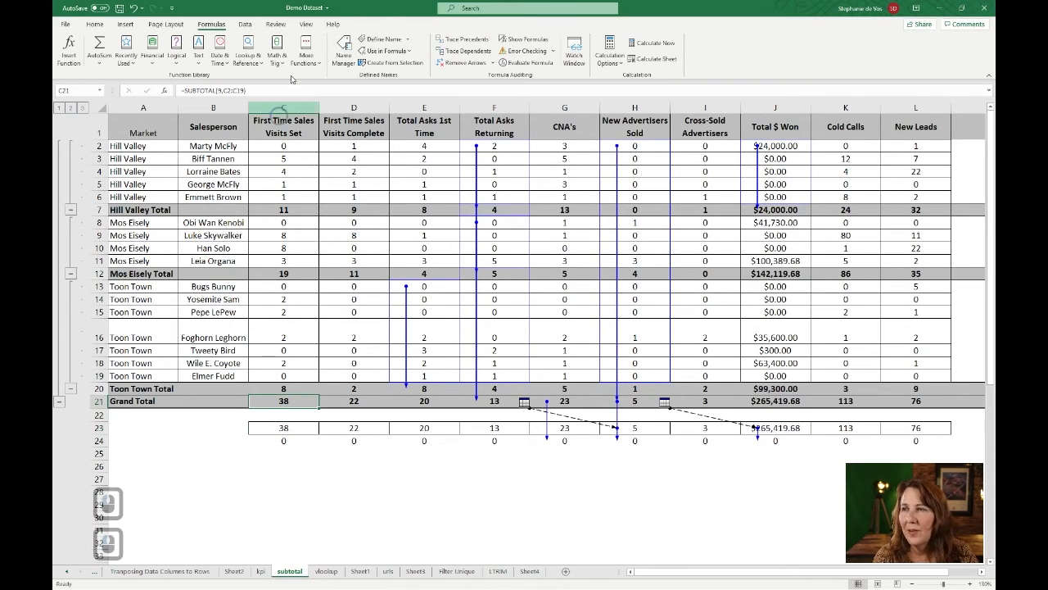
click(463, 50)
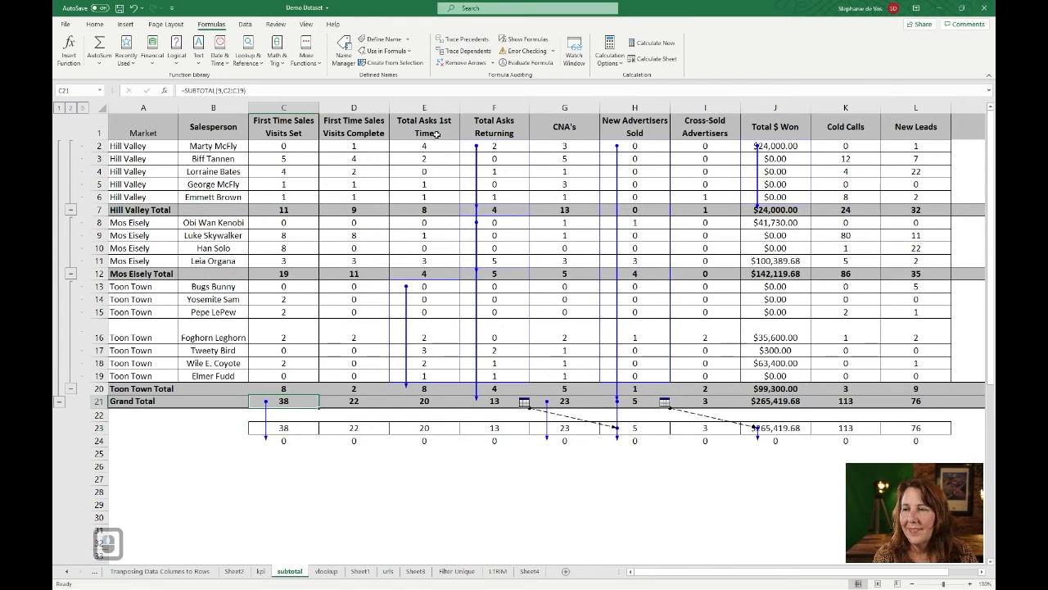
- Trace the precedents of the AVERAGEIF formula in cell D50
scroll(437, 134, down, 6)
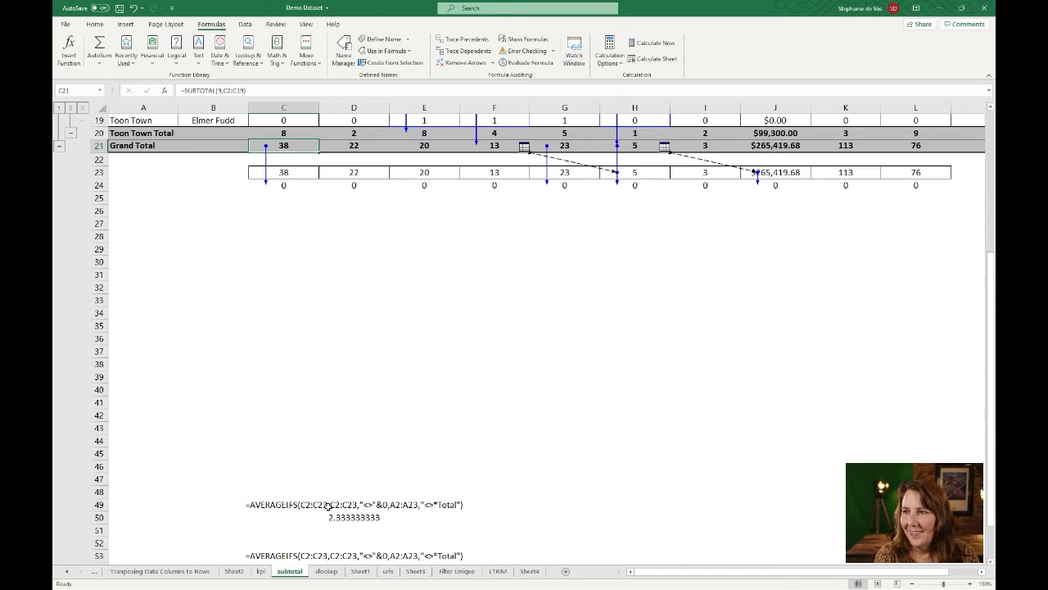
click(354, 520)
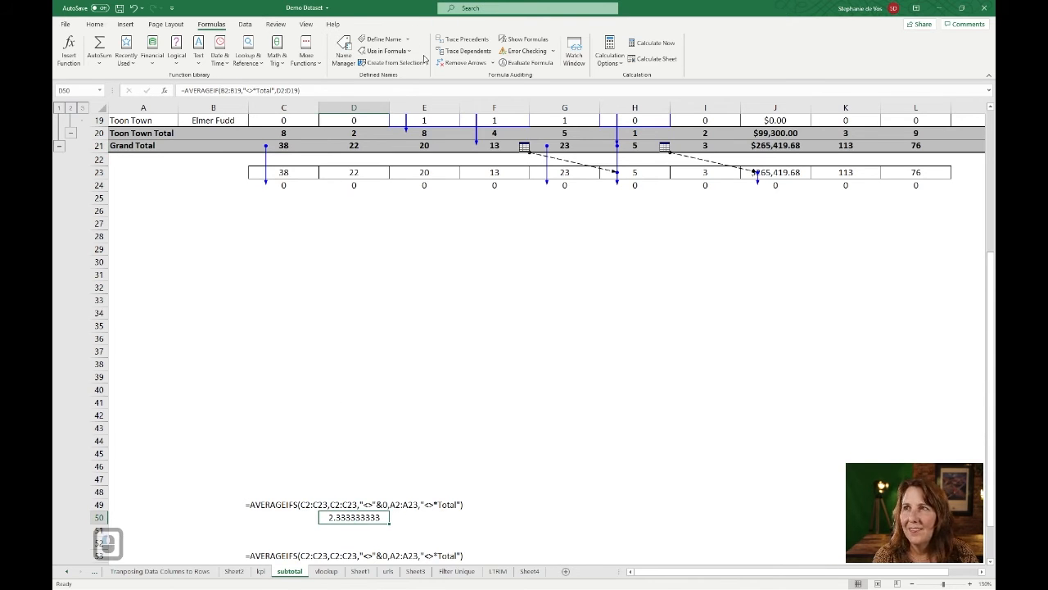
click(465, 40)
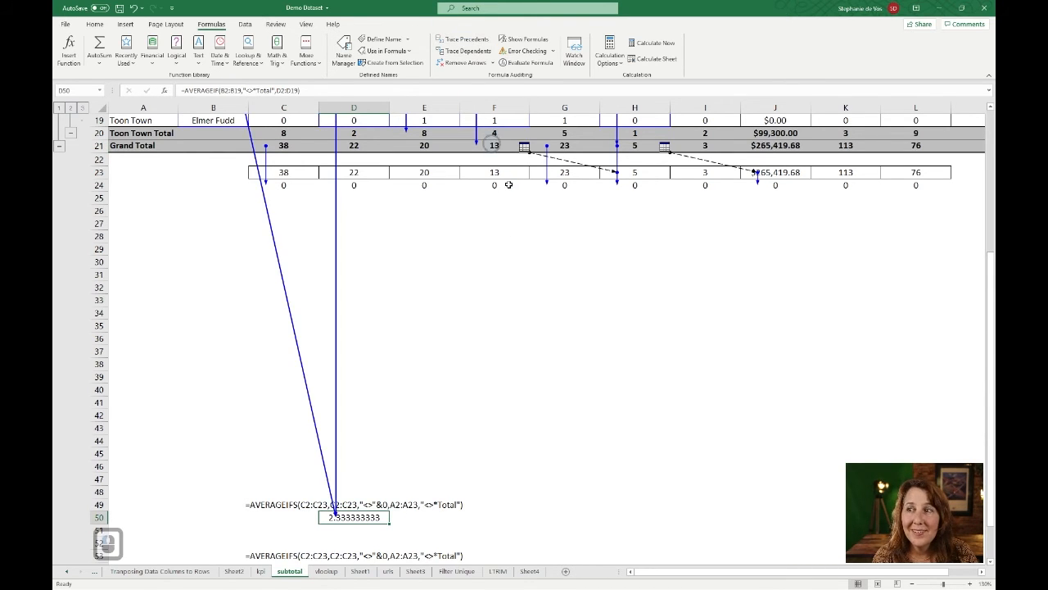
- Follow the precedent arrows between the AVERAGEIF formula in cell D50 and its source ranges in the Salesperson and First Time Sales Visits Complete columns
scroll(473, 269, up, 2)
scroll(472, 269, up, 5)
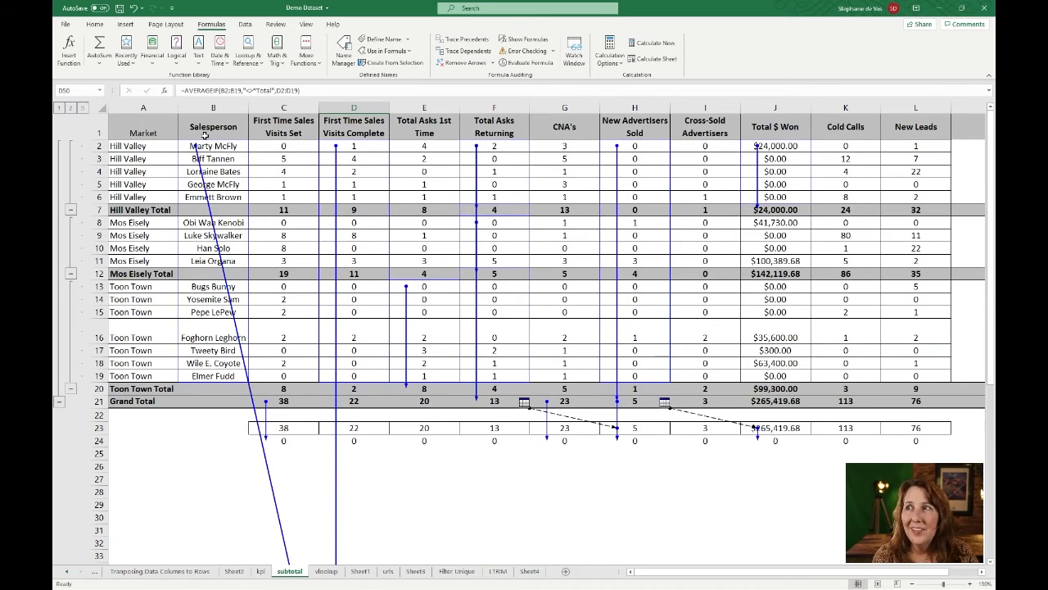
scroll(348, 210, down, 5)
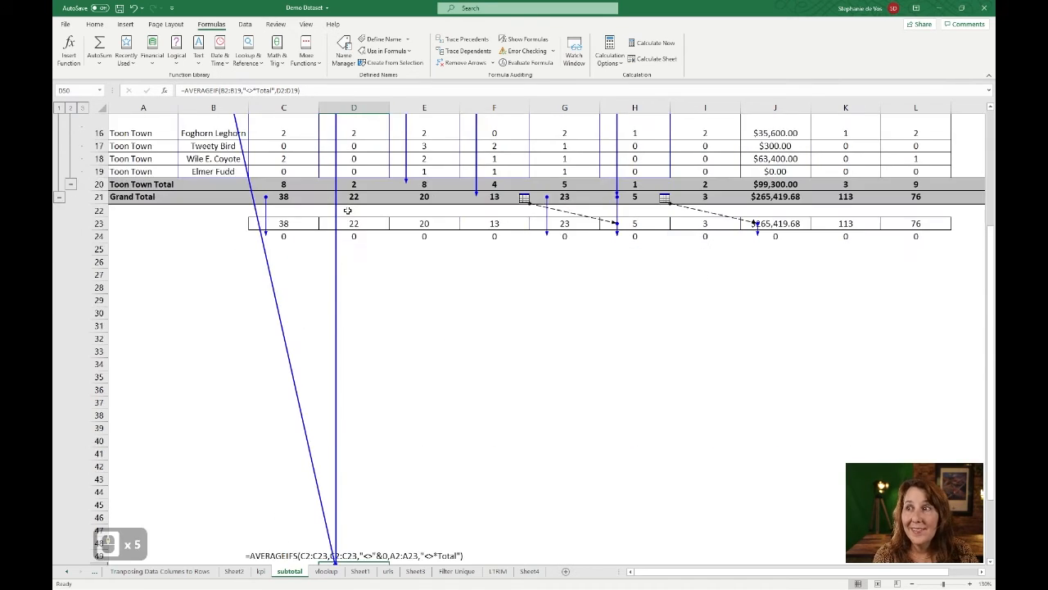
scroll(374, 386, down, 3)
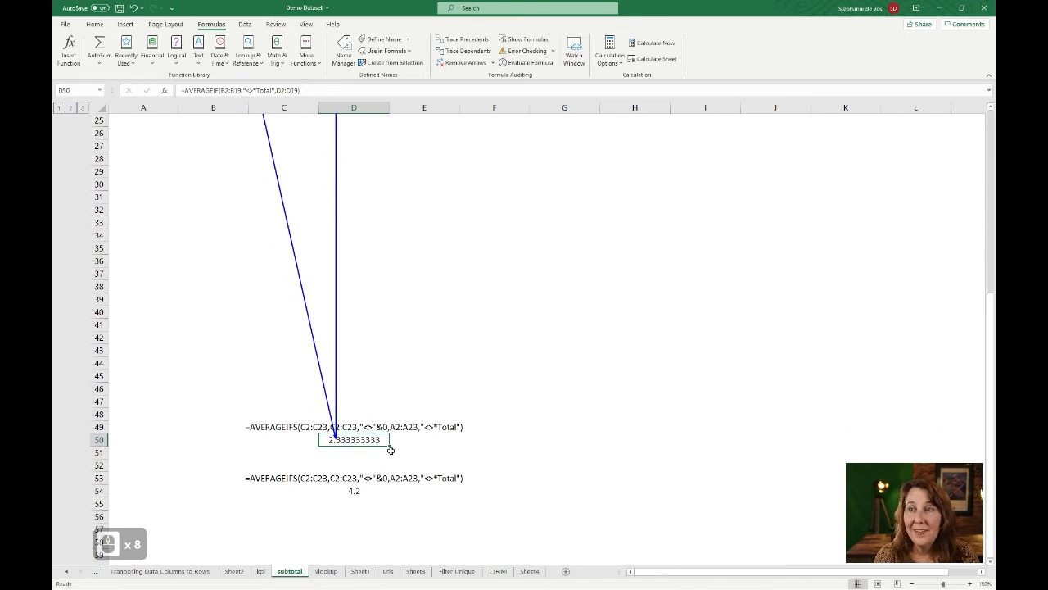
scroll(393, 407, up, 12)
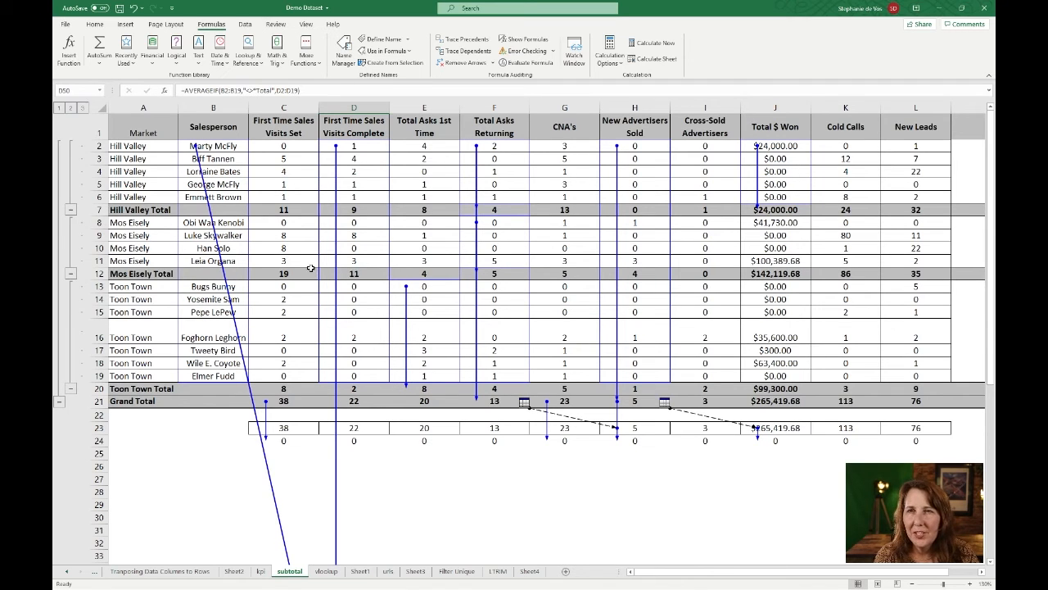
- Trace the precedents of the AVERAGEIFS formula in cell D54 and remove all tracer arrows from the subtotal sheet
scroll(456, 318, down, 8)
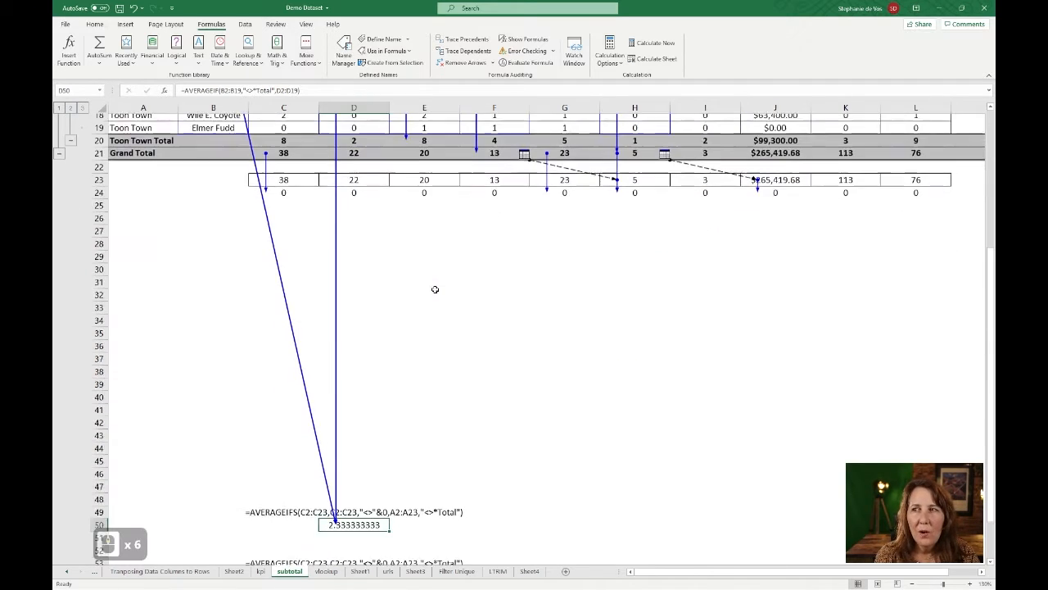
click(353, 492)
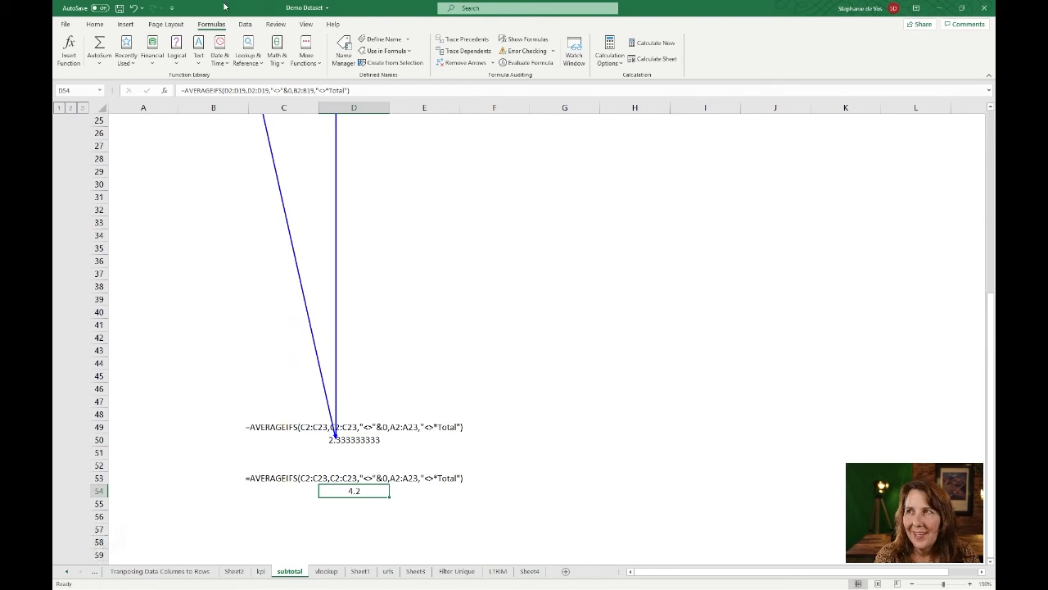
click(463, 39)
scroll(364, 325, up, 13)
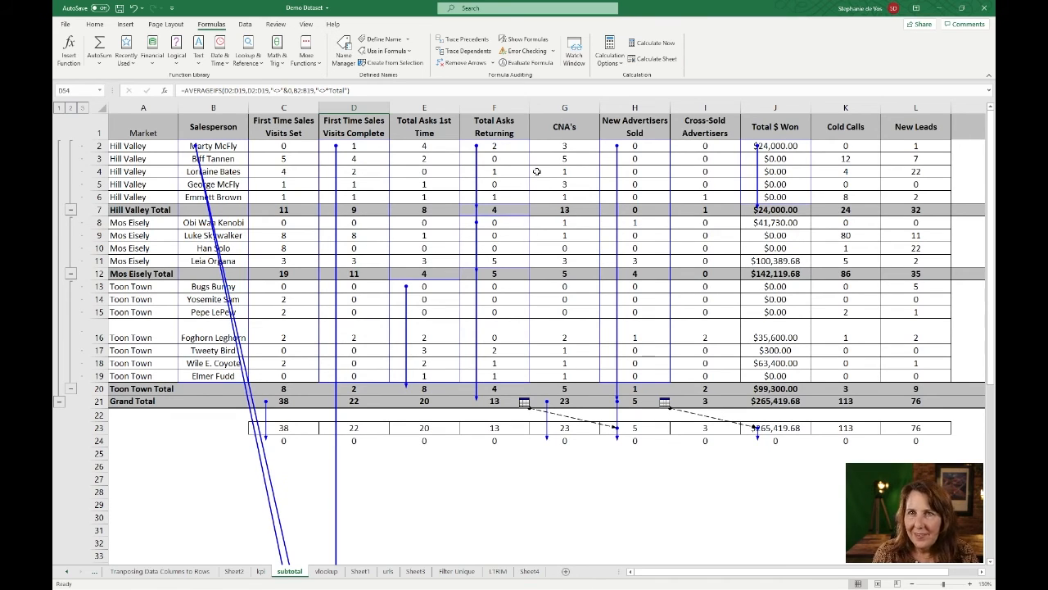
click(447, 64)
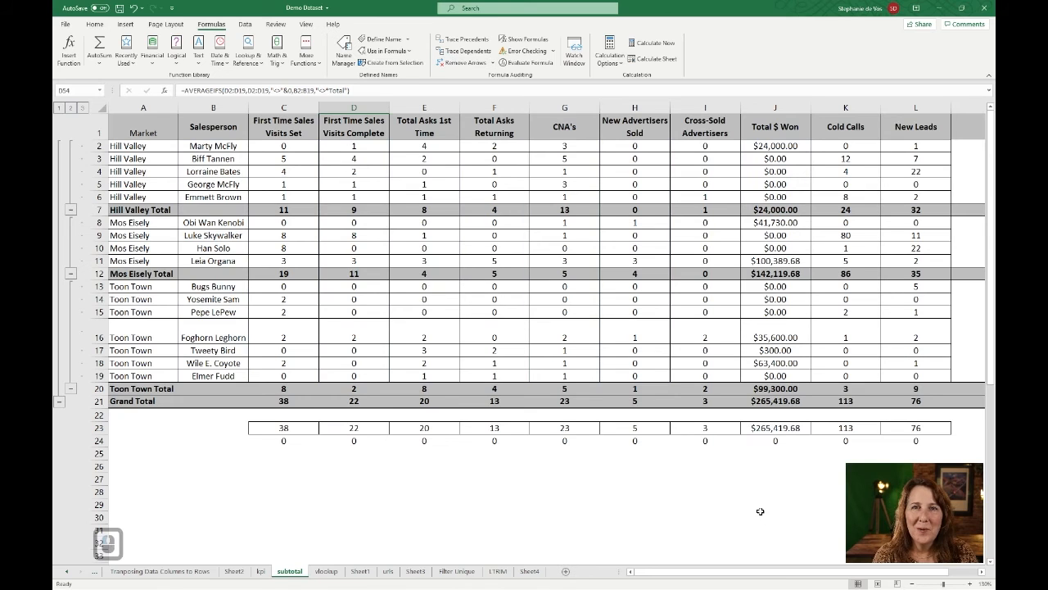